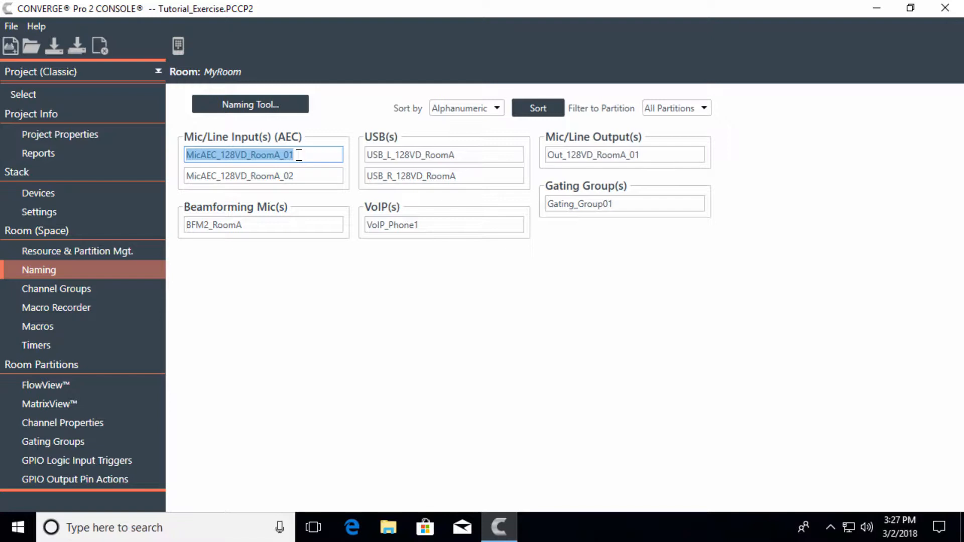
Rename the first Mic/Line Input (AEC) as Handheld1 and the second one as Lav1
{"action": "type", "text": "Han"}
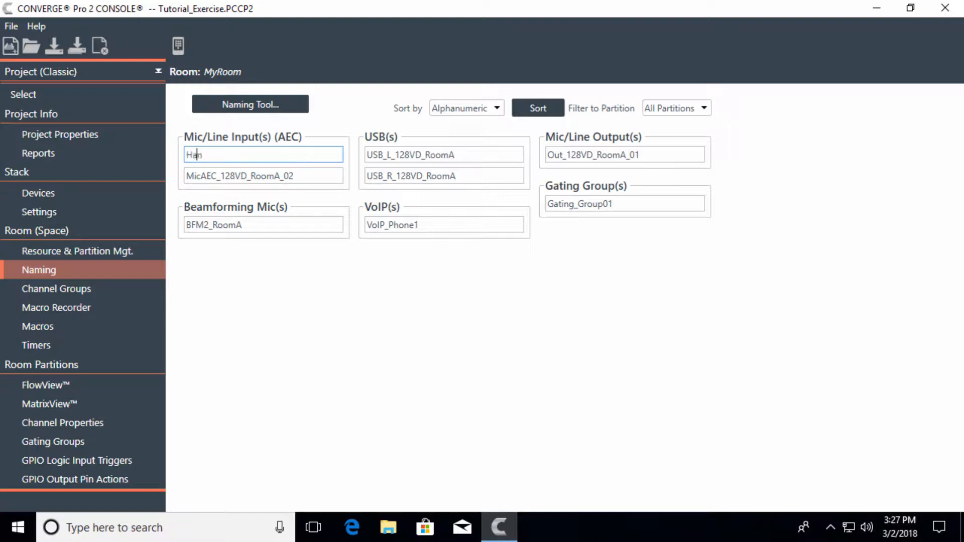
{"action": "type", "text": "dheld1"}
{"action": "left_click", "coordinate": [320, 175]}
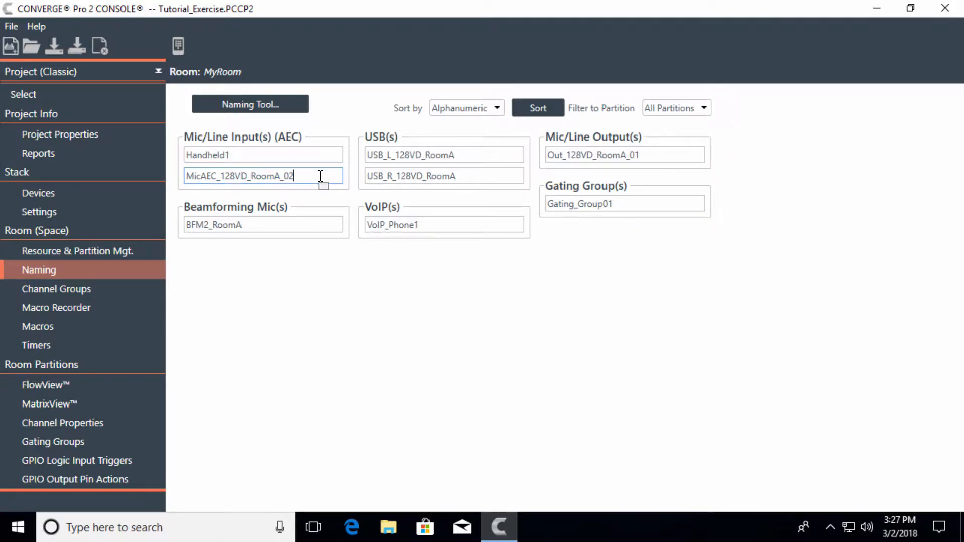
{"action": "double_click", "coordinate": [321, 176]}
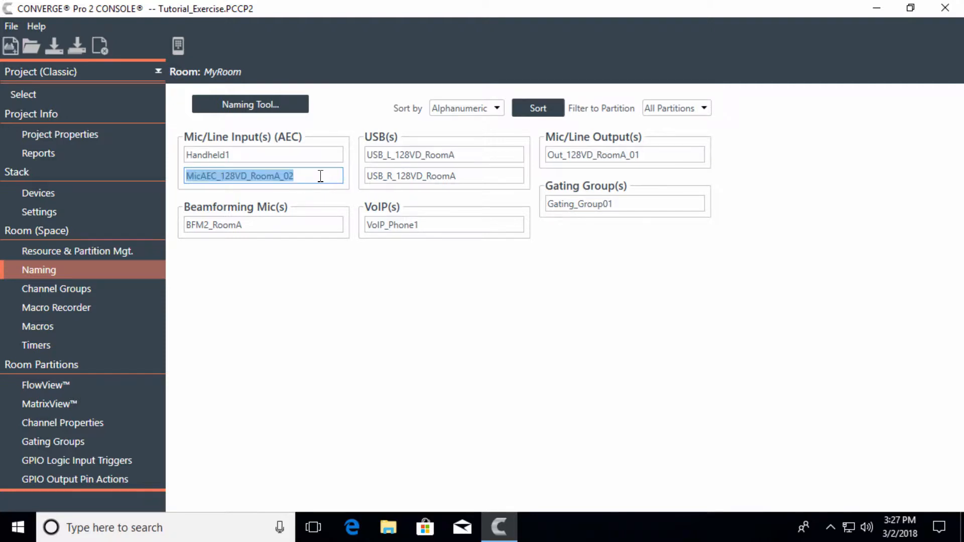
{"action": "type", "text": "Lav1"}
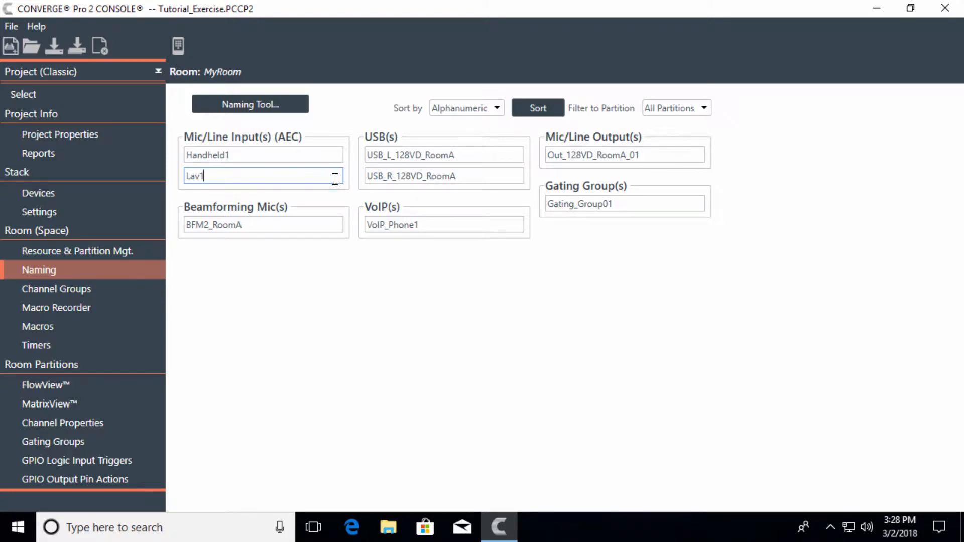
{"action": "double_click", "coordinate": [295, 219]}
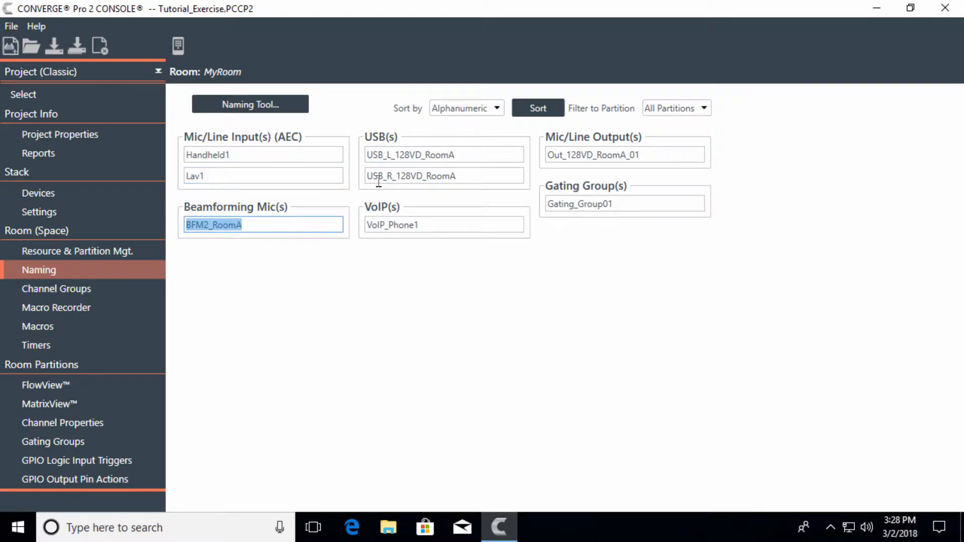
Rename the left USB channel as USB_L_Cloud_Based, replacing the device and room part of its name
{"action": "left_click", "coordinate": [470, 153]}
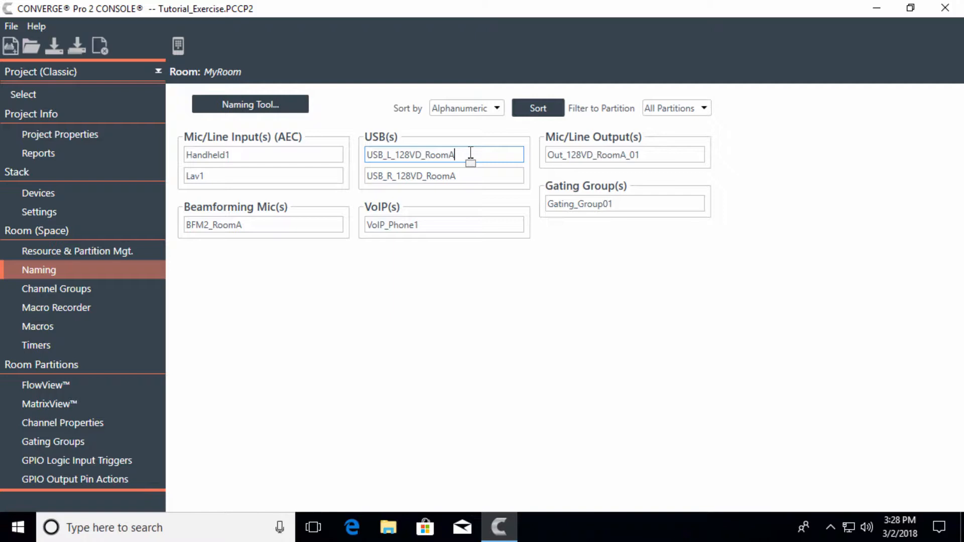
{"action": "double_click", "coordinate": [470, 152]}
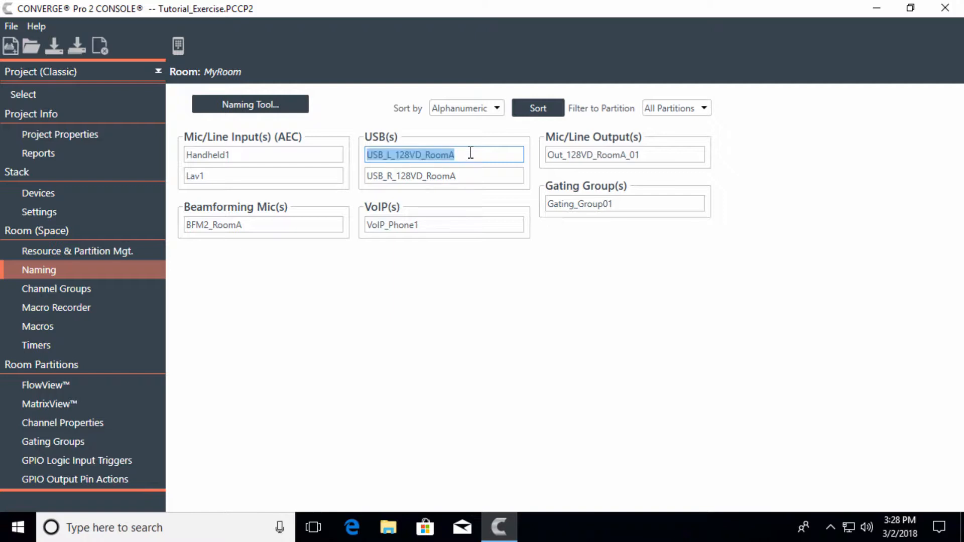
{"action": "left_click", "coordinate": [470, 152]}
{"action": "key", "text": "BackSpace"}
{"action": "key", "text": "BackSpace"}
{"action": "key", "text": "BackSpace"}
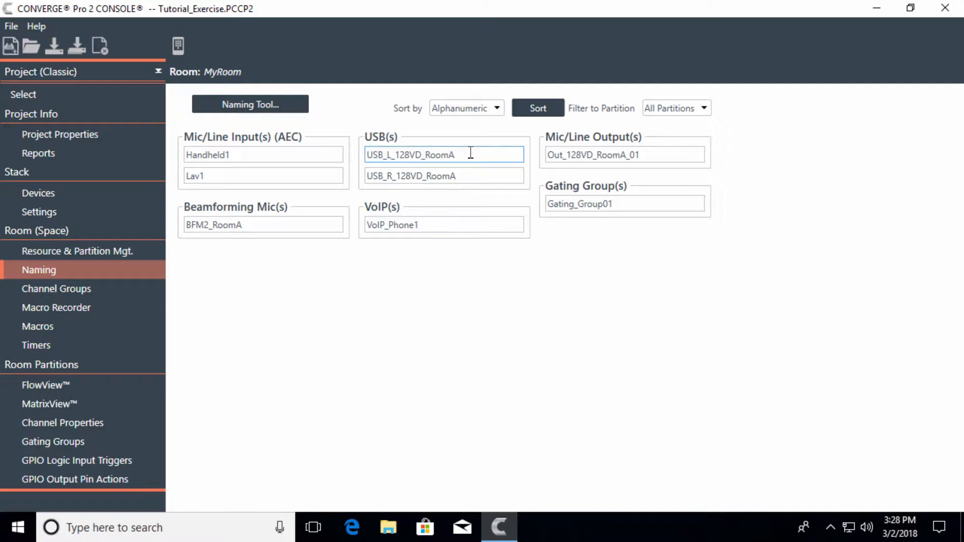
{"action": "key", "text": "BackSpace"}
{"action": "key", "text": "BackSpace"}
{"action": "key", "text": "BackSpace"}
{"action": "key", "text": "BackSpace"}
{"action": "key", "text": "BackSpace"}
{"action": "key", "text": "BackSpace"}
{"action": "key", "text": "BackSpace"}
{"action": "key", "text": "BackSpace"}
{"action": "type", "text": "Cloud_Based"}
Rename the right USB channel as USB_R_Cloud_Based
{"action": "left_click", "coordinate": [491, 177]}
{"action": "left_click", "coordinate": [488, 176]}
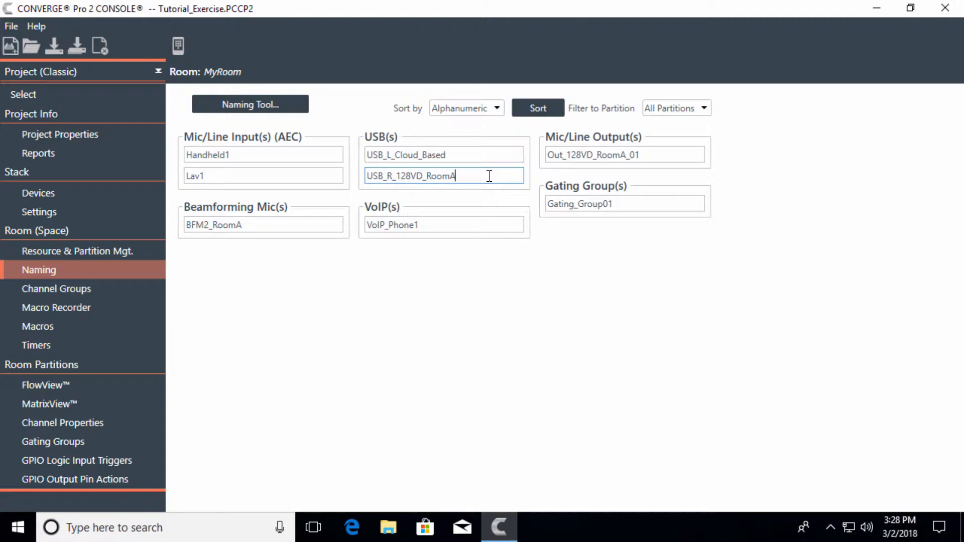
{"action": "key", "text": "BackSpace"}
{"action": "key", "text": "BackSpace"}
{"action": "key", "text": "BackSpace"}
{"action": "key", "text": "BackSpace"}
{"action": "key", "text": "BackSpace"}
{"action": "key", "text": "BackSpace"}
{"action": "key", "text": "BackSpace"}
{"action": "key", "text": "BackSpace"}
{"action": "key", "text": "BackSpace"}
{"action": "key", "text": "BackSpace"}
{"action": "key", "text": "BackSpace"}
{"action": "type", "text": "Cloud_Based"}
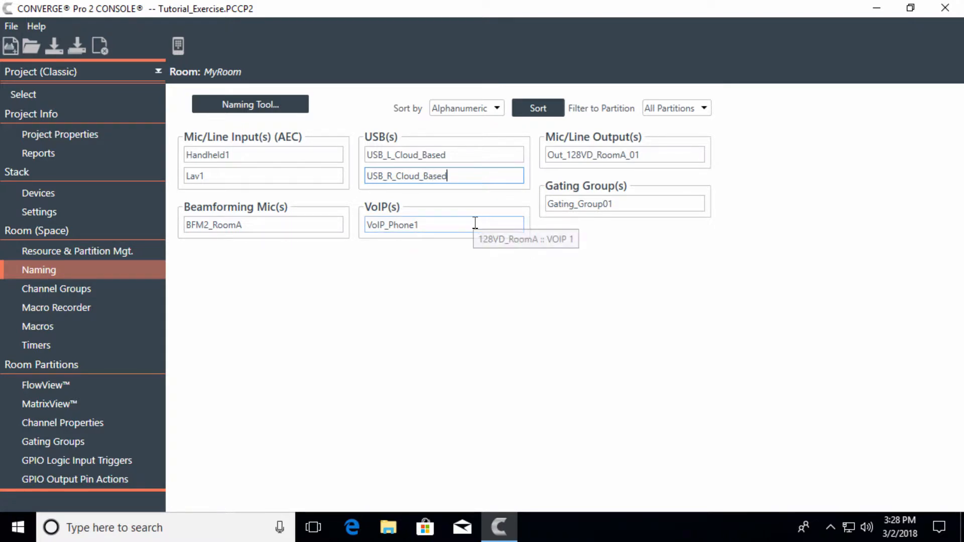
Keep the VoIP channel's name and rename the Mic/Line Output as Ceiling_Spkrs
{"action": "left_click", "coordinate": [475, 223]}
{"action": "left_click", "coordinate": [475, 222]}
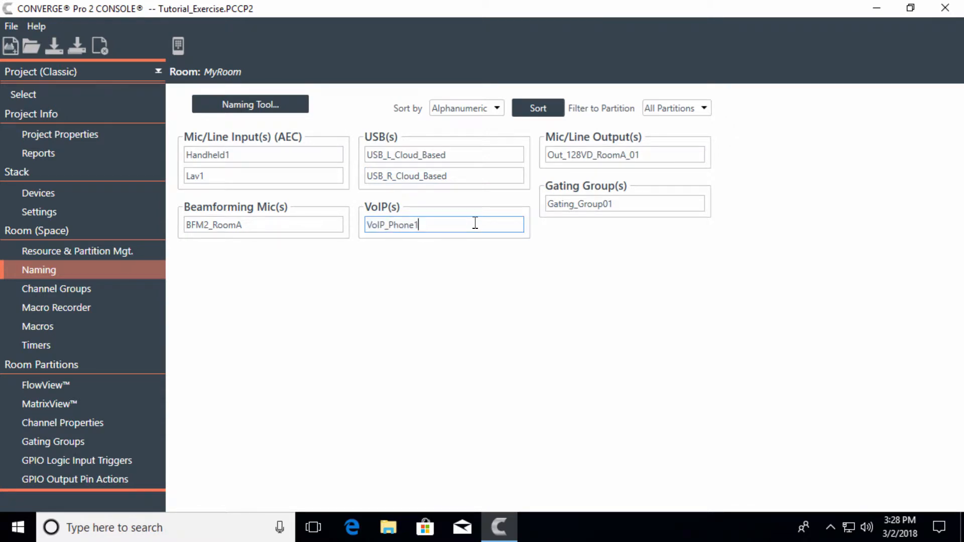
{"action": "left_click", "coordinate": [652, 156]}
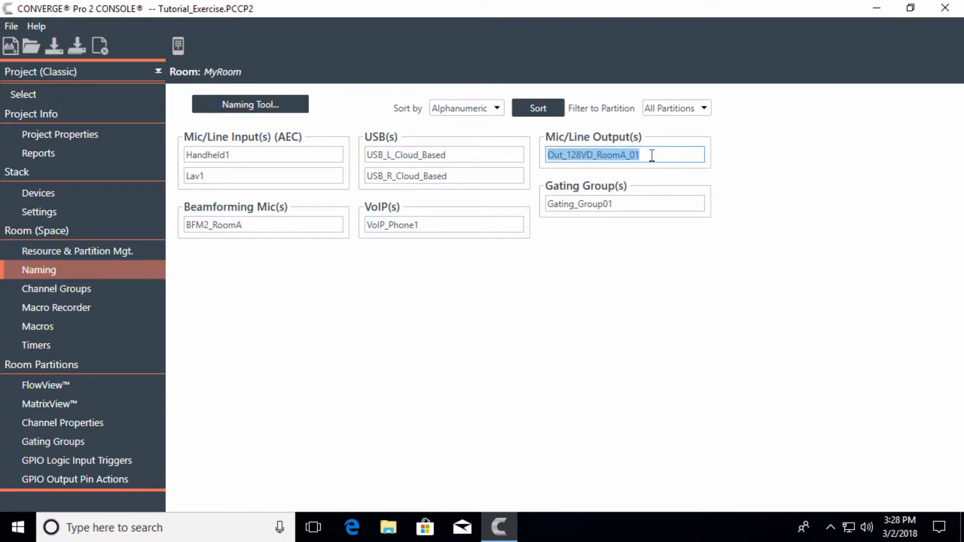
{"action": "type", "text": "Ceiling"}
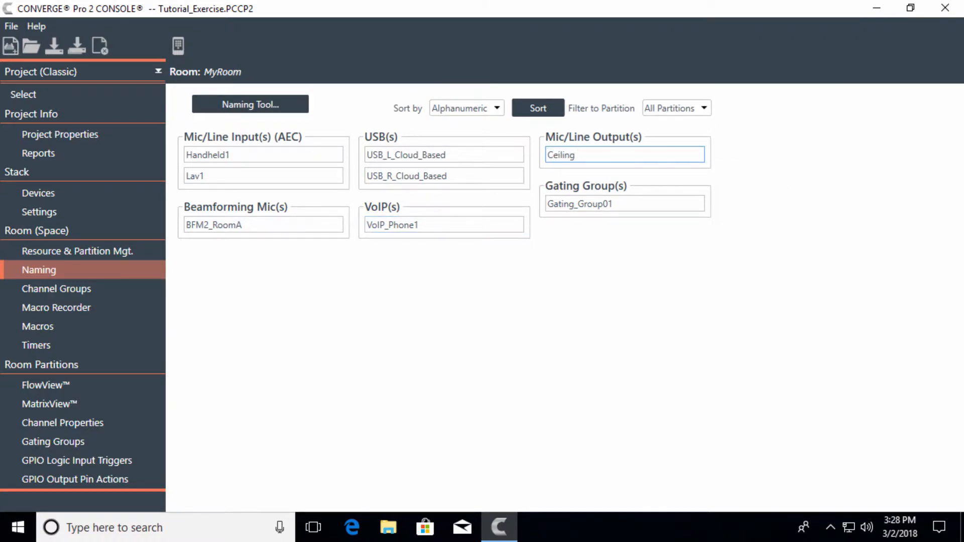
{"action": "type", "text": "_Spkrs"}
{"action": "left_click", "coordinate": [648, 253]}
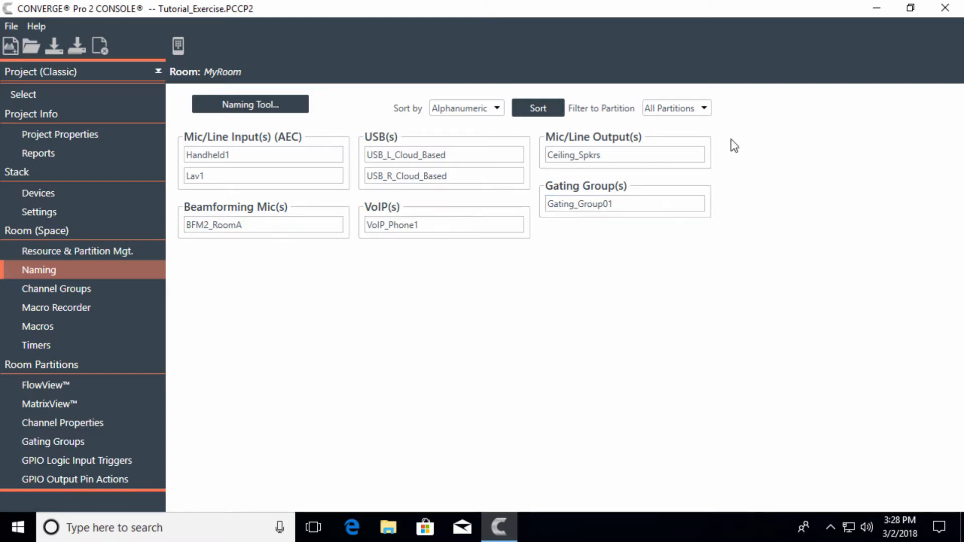
Filter the channel names to the RoomA partition and set the sort order to Device & Connector
{"action": "left_click", "coordinate": [703, 109]}
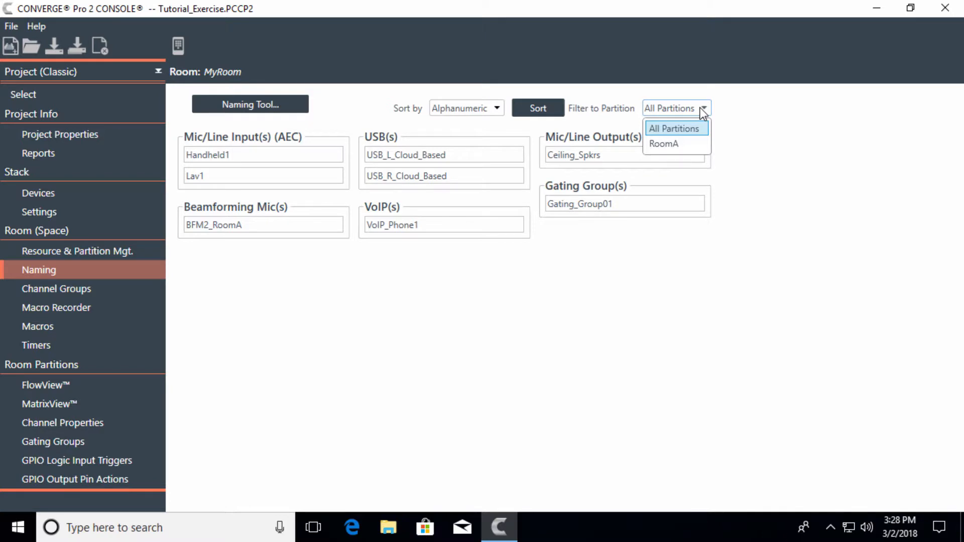
{"action": "left_click", "coordinate": [695, 145]}
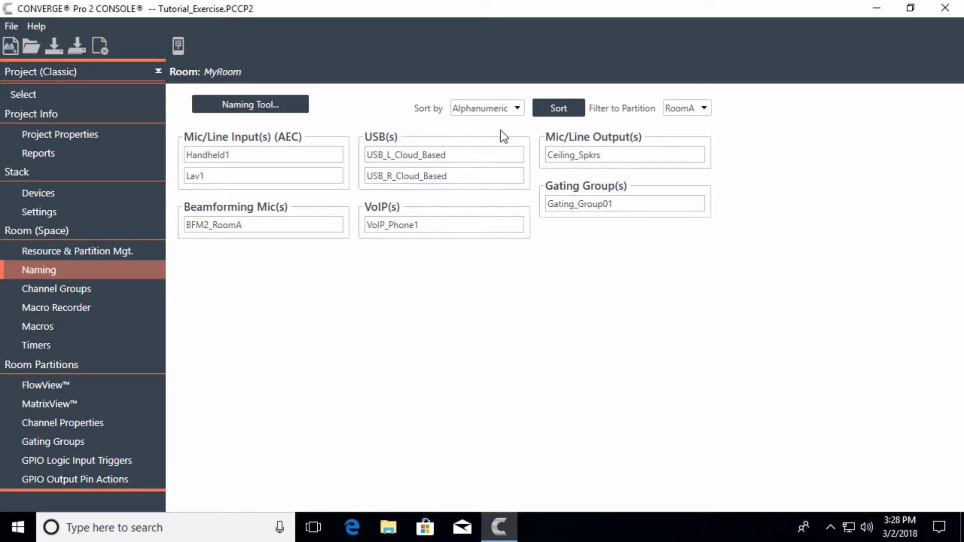
{"action": "left_click", "coordinate": [510, 110]}
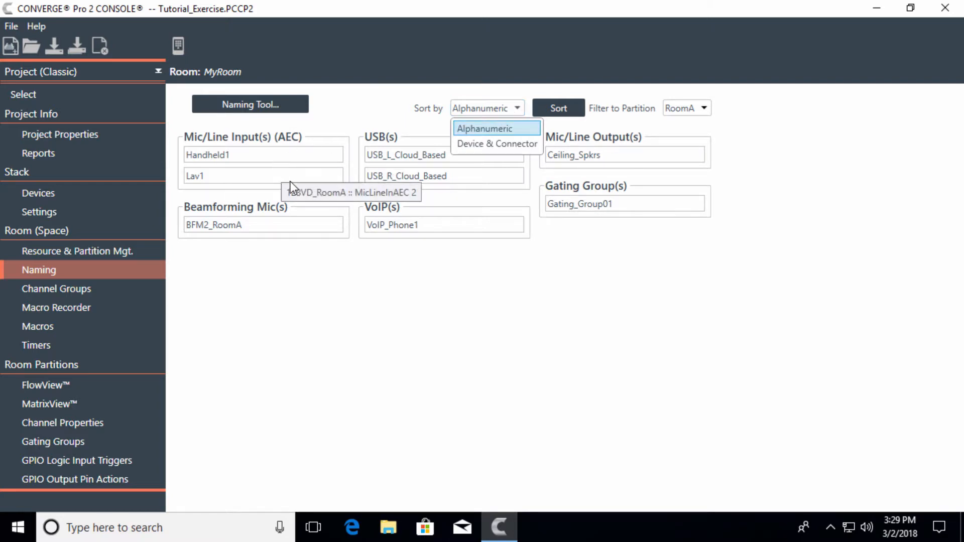
{"action": "left_click", "coordinate": [514, 144]}
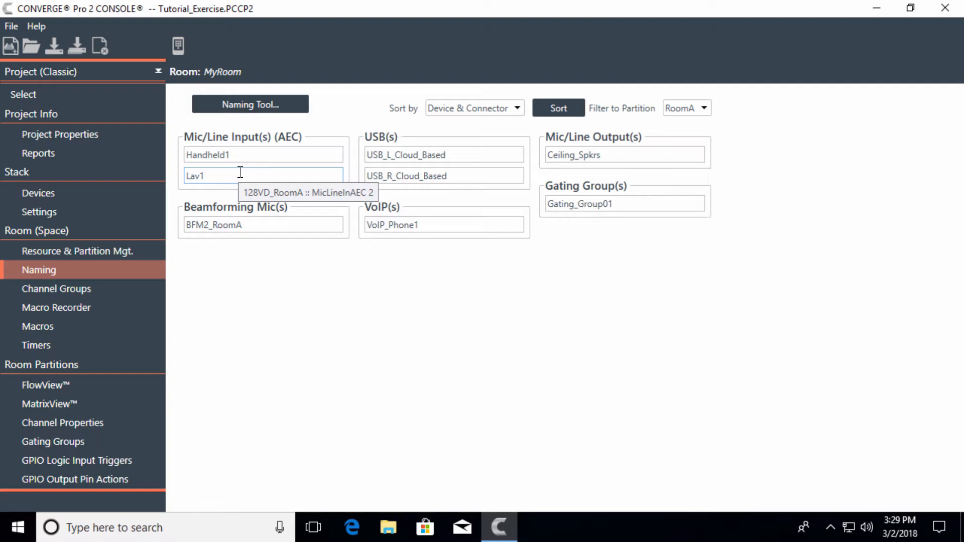
Batch-name the Mic/Line Input (AEC) channels with the Naming Tool, using base name Table_Mics, base number 1 and device stack order
{"action": "left_click", "coordinate": [263, 107]}
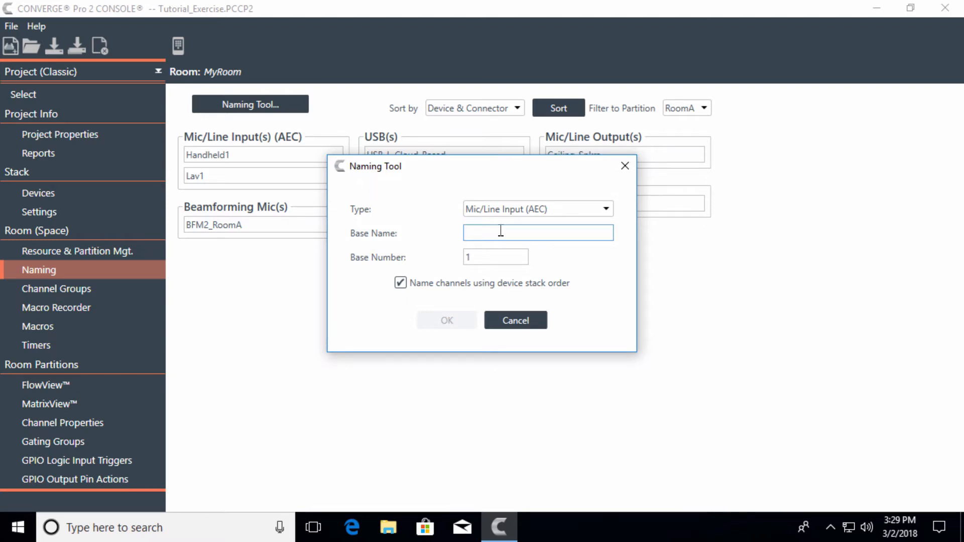
{"action": "type", "text": "Table"}
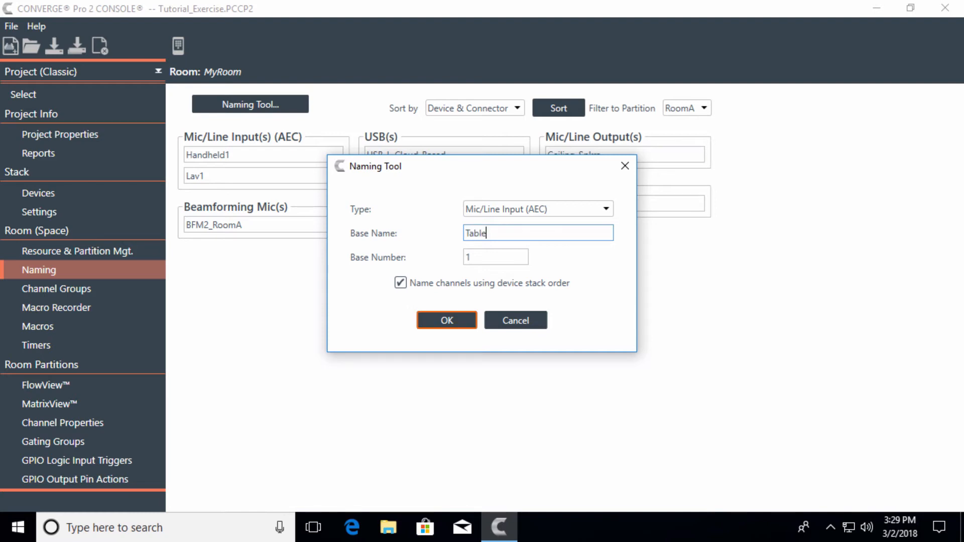
{"action": "type", "text": "_Mics"}
{"action": "left_click", "coordinate": [451, 320]}
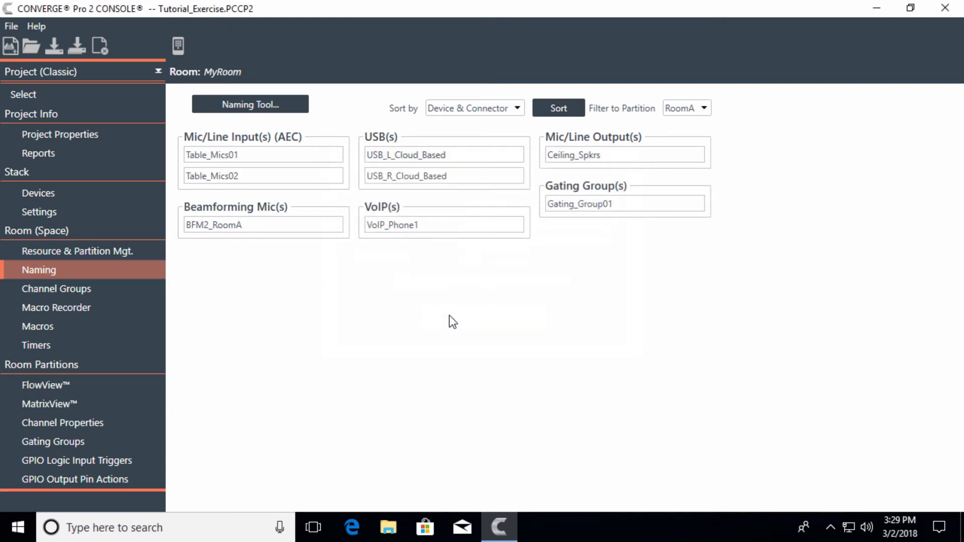
Rename the two Table_Mics inputs back to Handheld1 and Lav1
{"action": "double_click", "coordinate": [247, 154]}
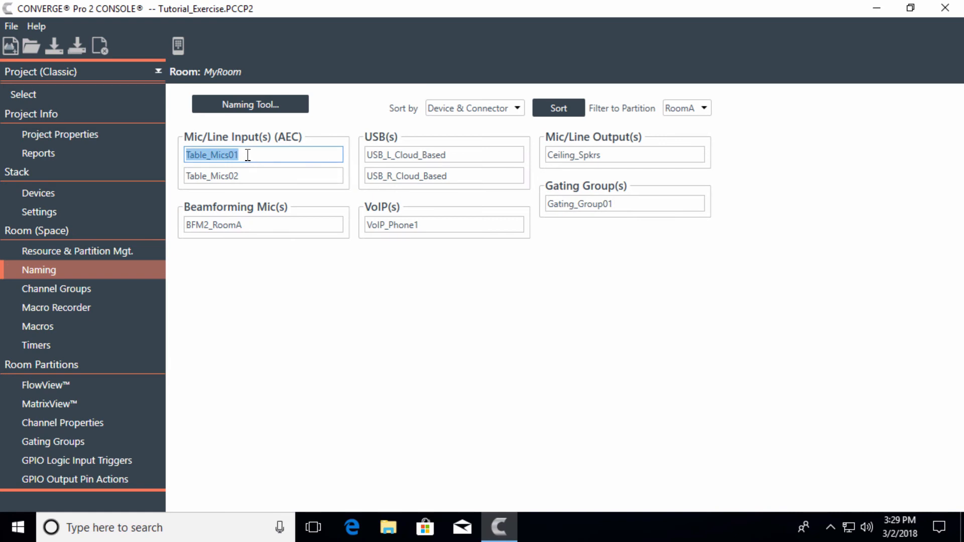
{"action": "type", "text": "Hand"}
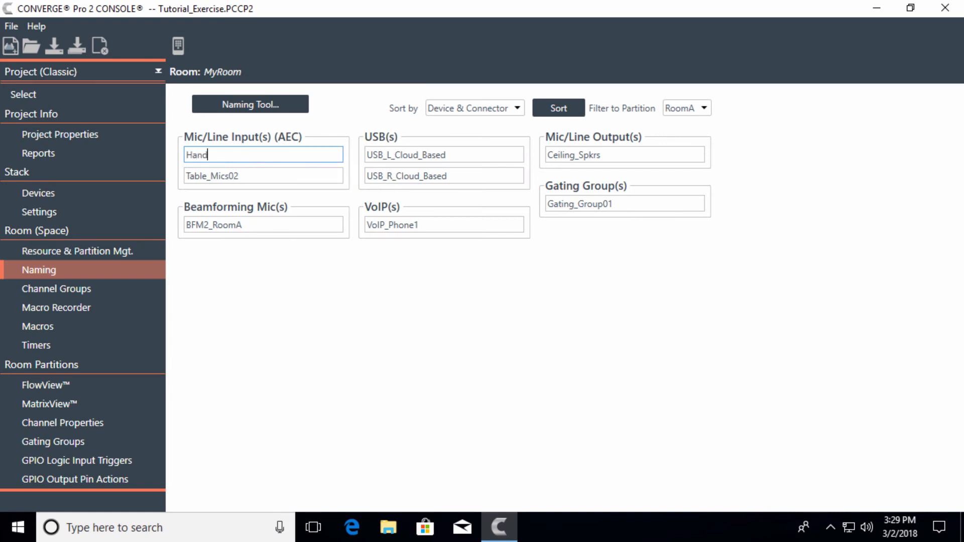
{"action": "type", "text": "held_1"}
{"action": "key", "text": "BackSpace"}
{"action": "key", "text": "BackSpace"}
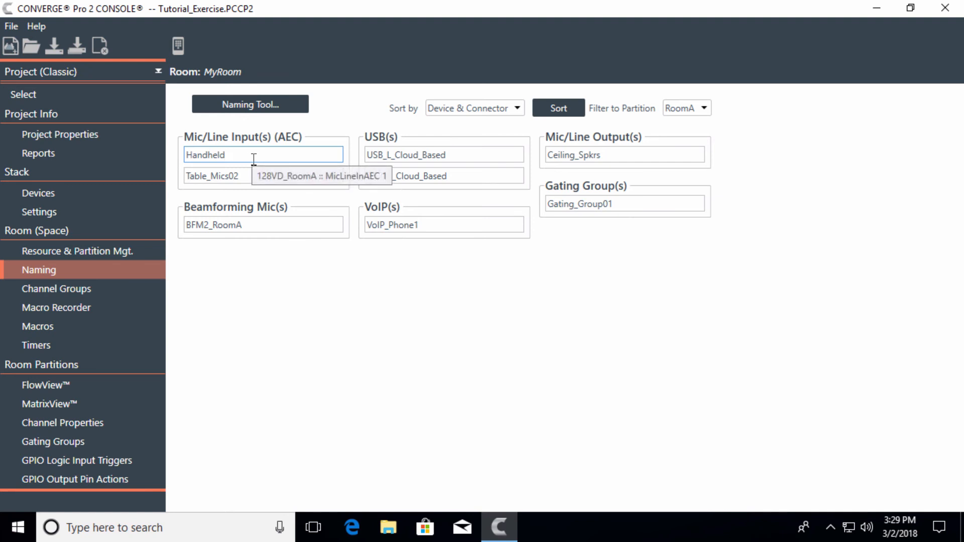
{"action": "type", "text": "1"}
{"action": "left_click", "coordinate": [254, 175]}
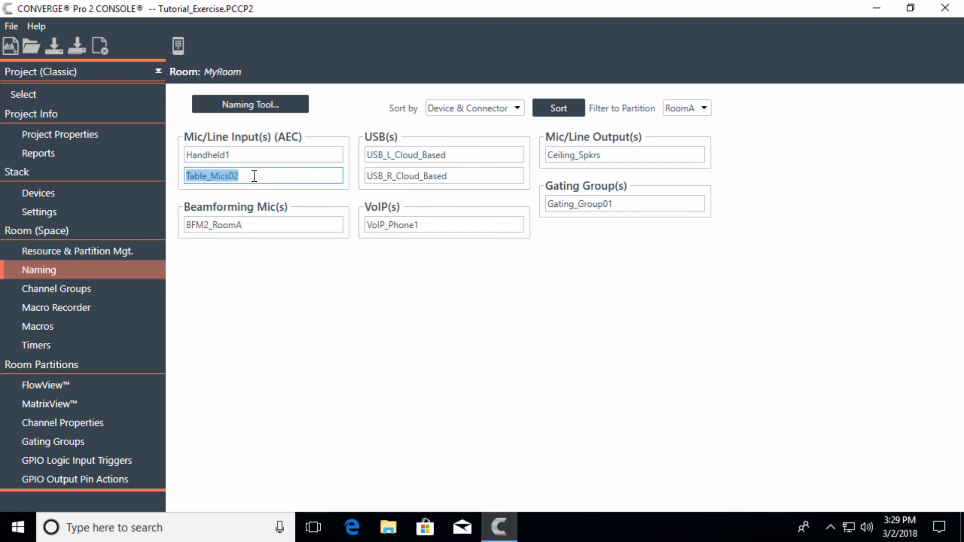
{"action": "type", "text": "Lav1"}
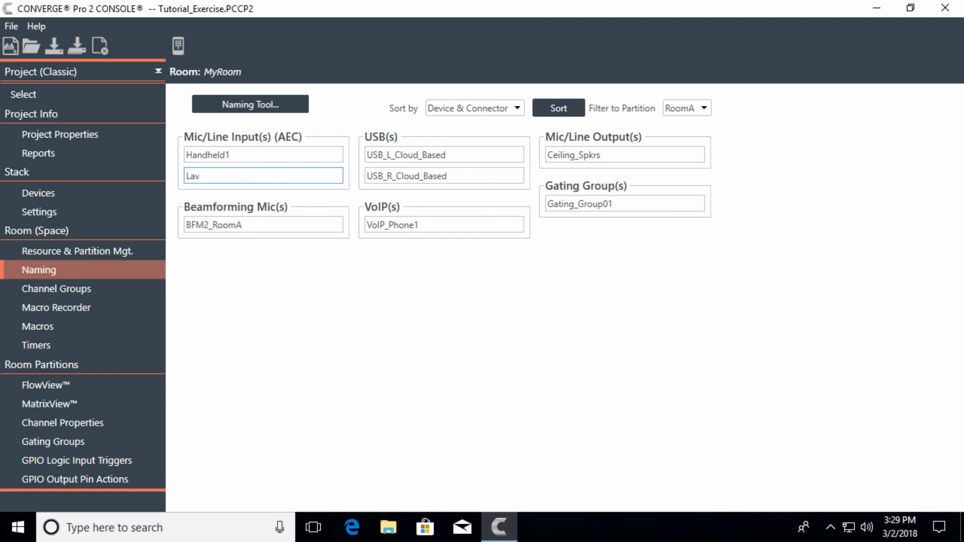
{"action": "left_click", "coordinate": [272, 225]}
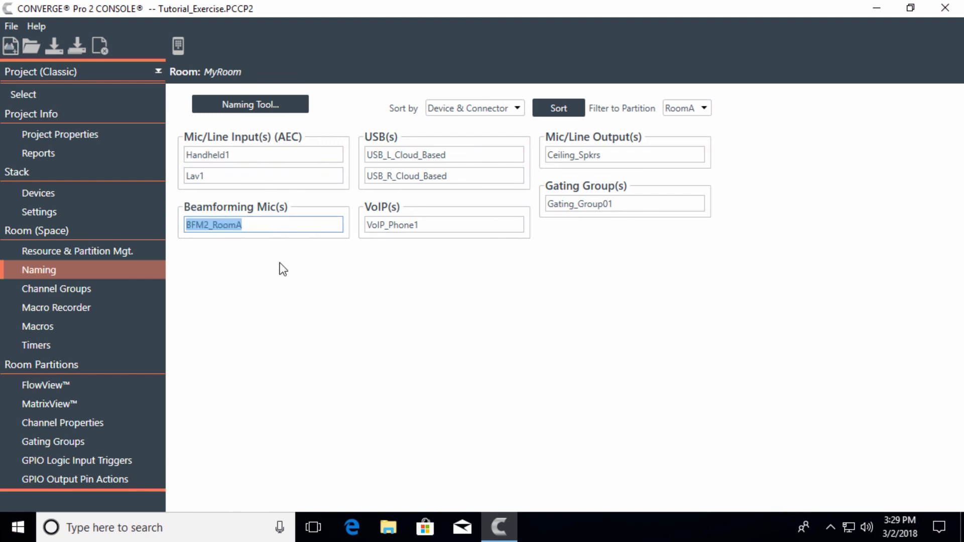